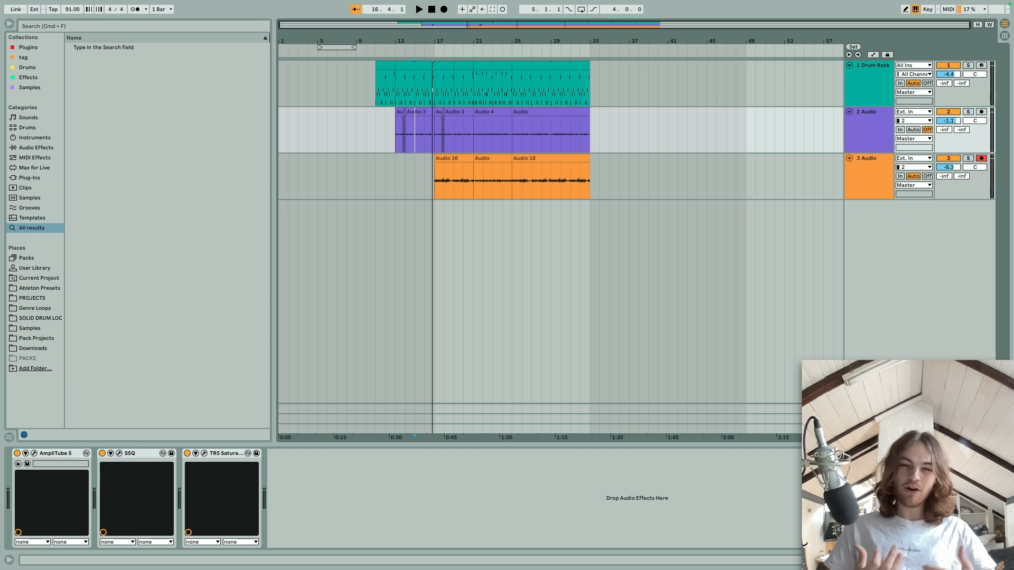
- Solo the Drum Rack track and play it from bar 13
left_click(386, 70)
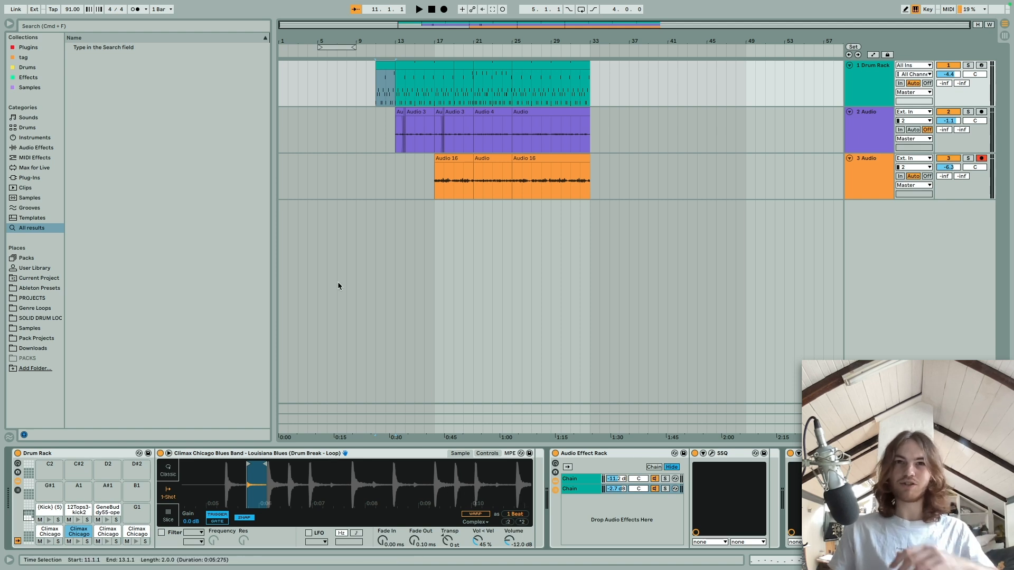
left_click(967, 65)
left_click(527, 120)
key("space")
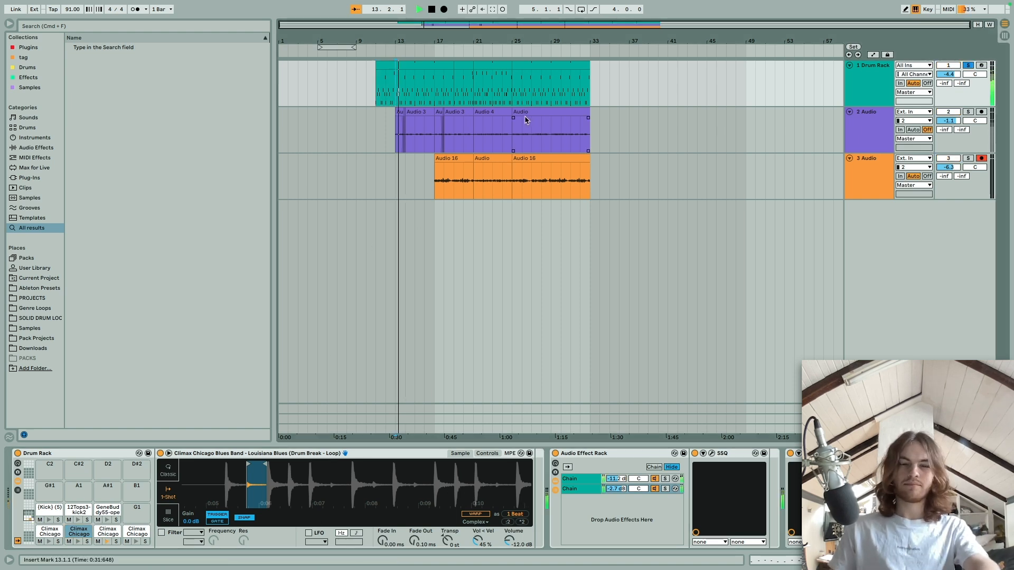
left_click(510, 118)
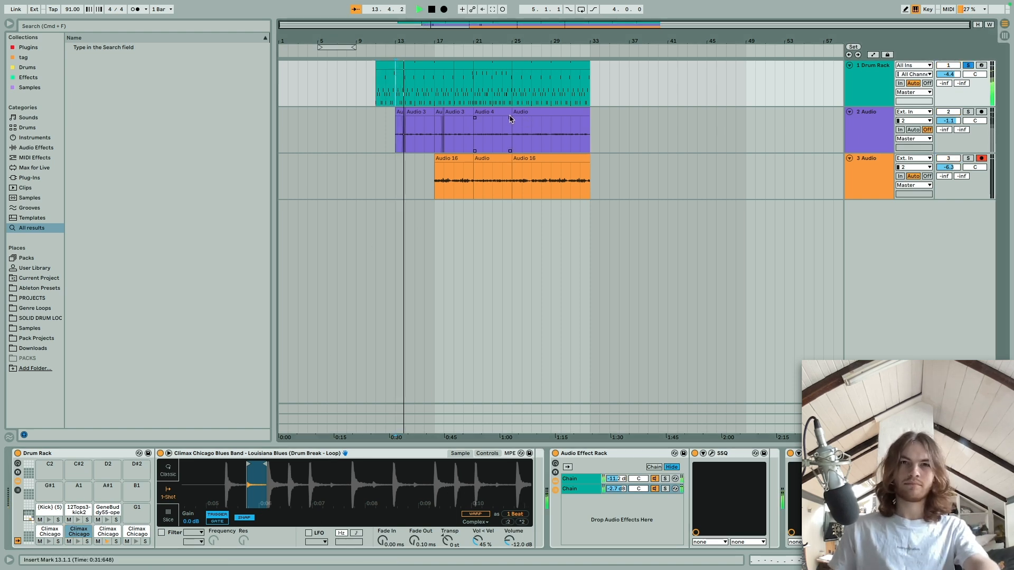
- Play the soloed drums from bar 21, stop playback, and unsolo the Drum Rack track
left_click(473, 110)
key("space")
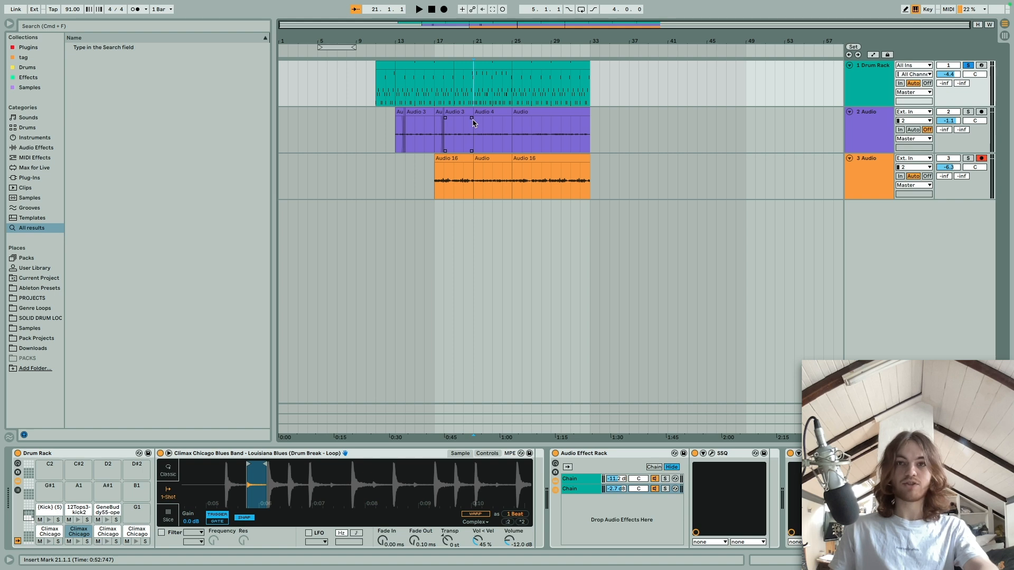
key("space")
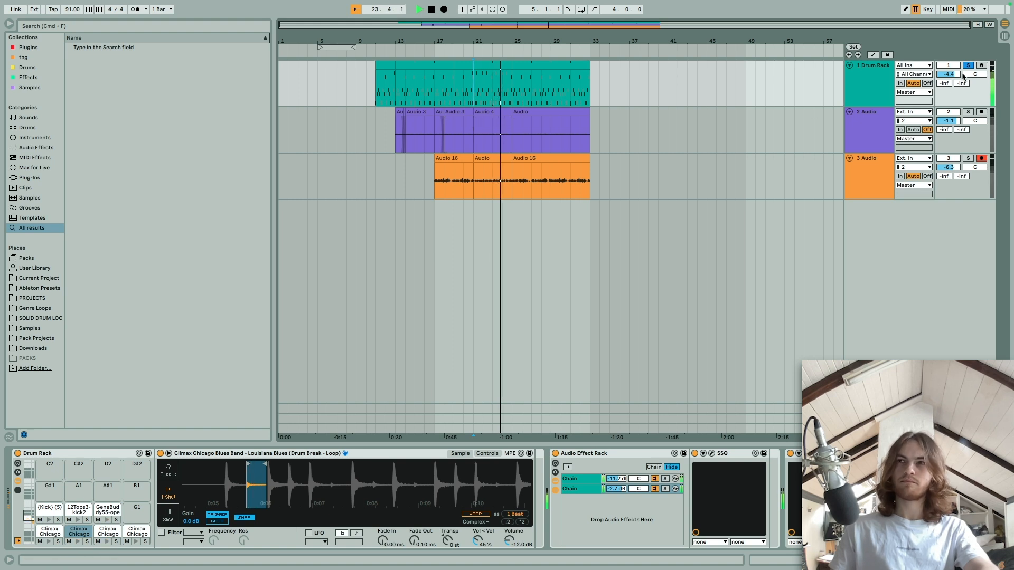
key("space")
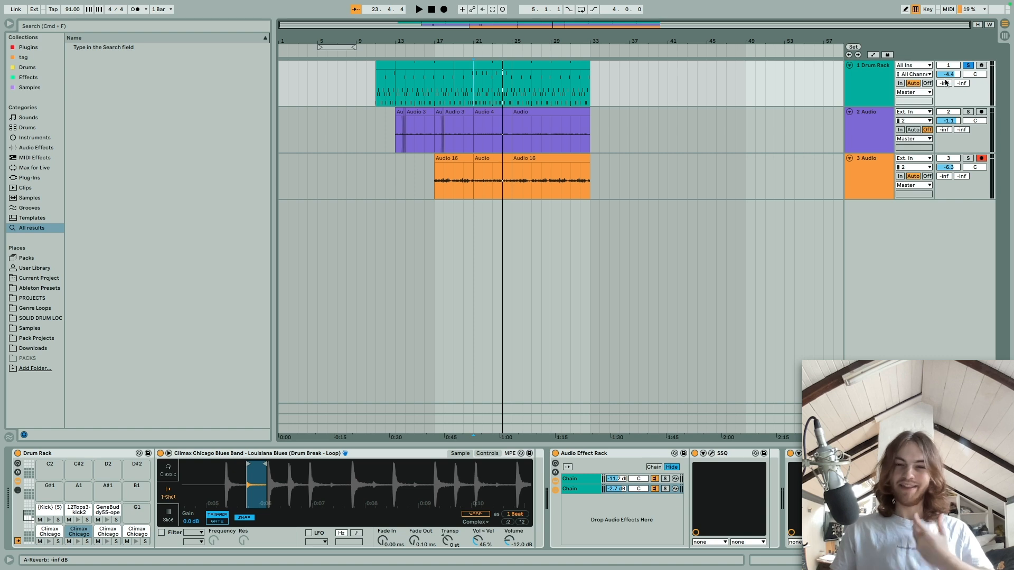
left_click(968, 65)
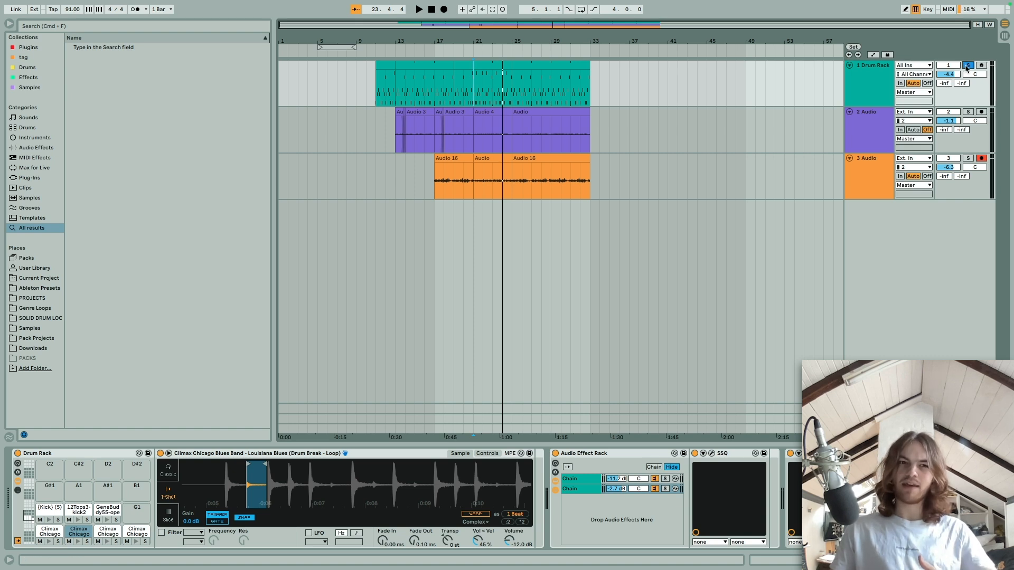
- Show the Britpressor chain in the drum track's Audio Effect Rack and inspect the compressor's settings in its plug-in window
scroll(404, 499, "right", 3)
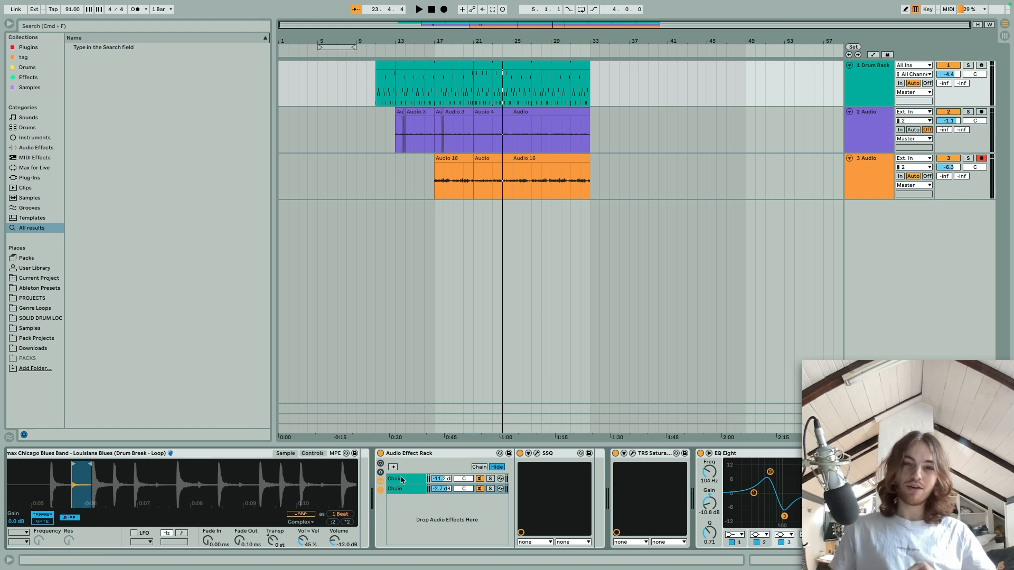
left_click(425, 490)
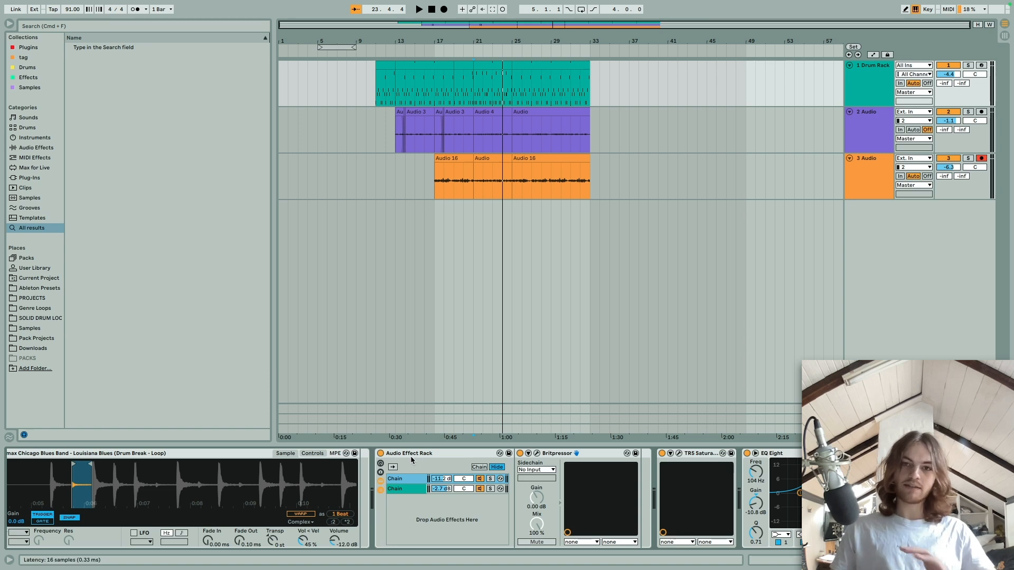
left_click(537, 453)
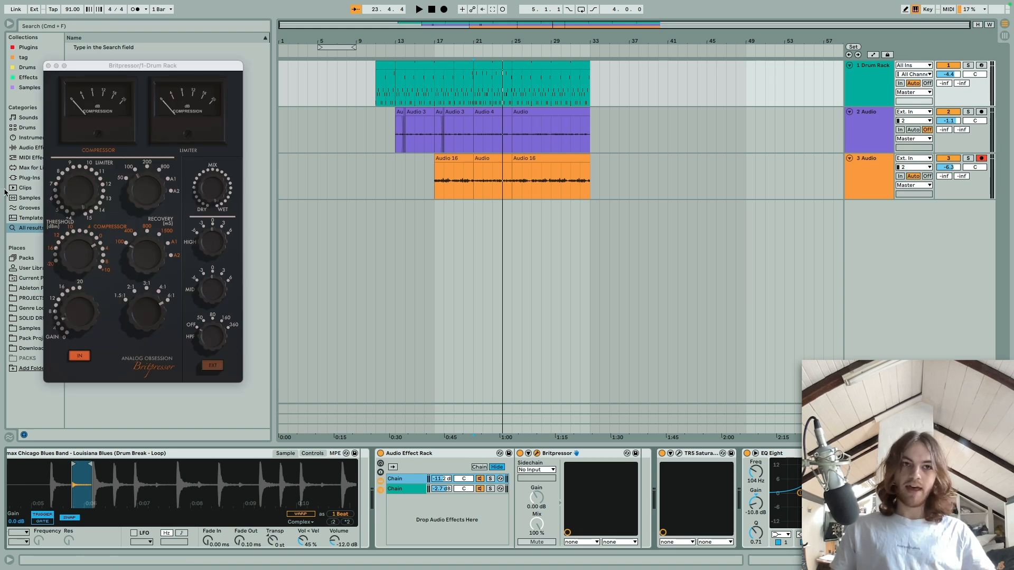
left_click(49, 66)
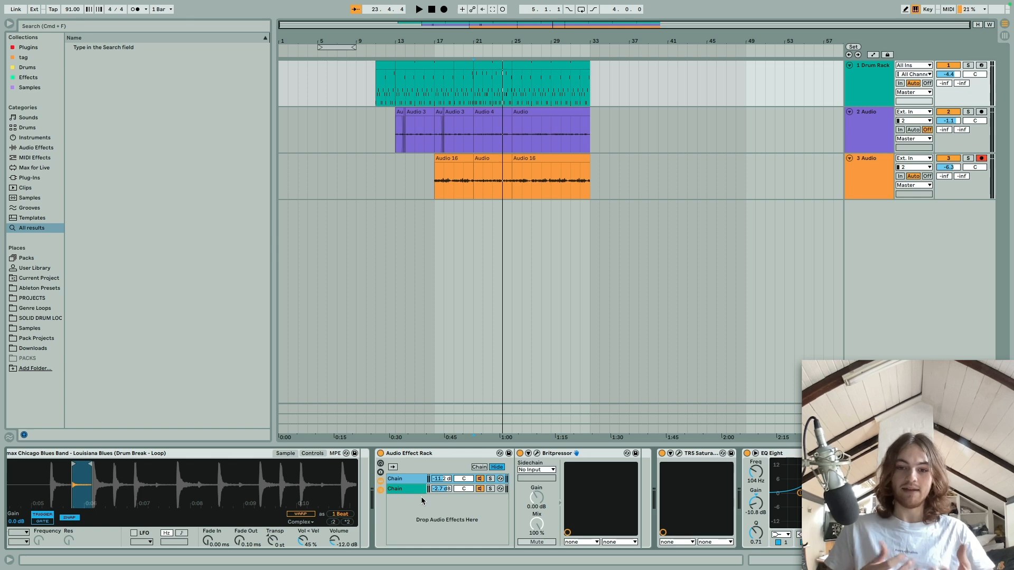
- Inspect the drum track's TR5 Saturator X settings and select band 2 of its EQ Eight
left_click(420, 490)
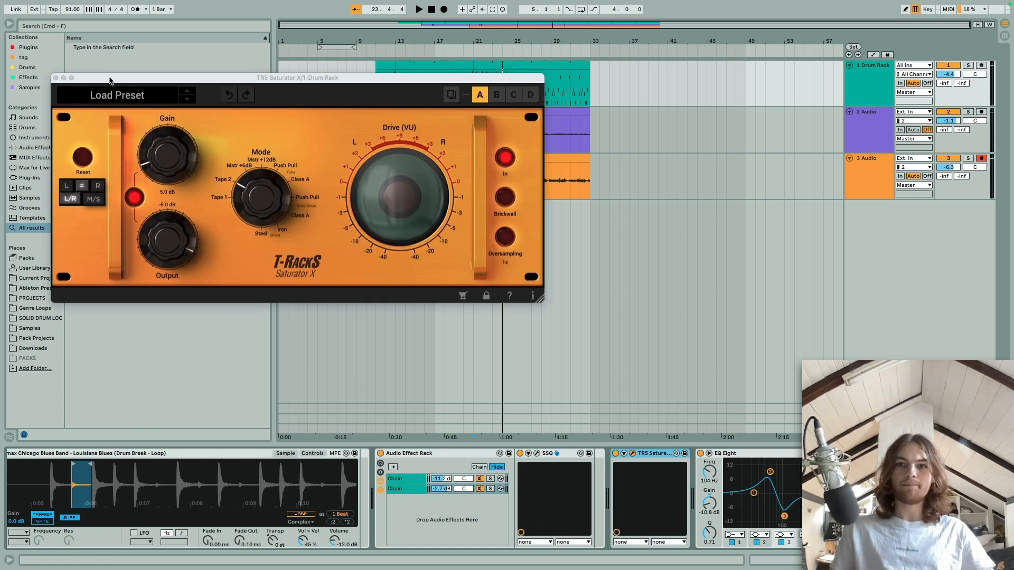
left_click_drag(111, 79, 338, 169)
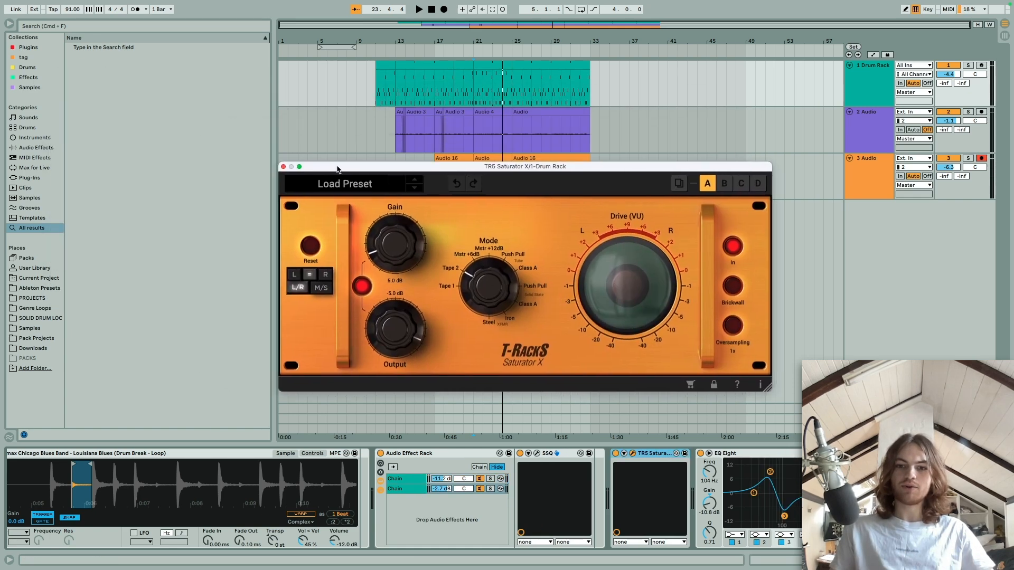
left_click(283, 167)
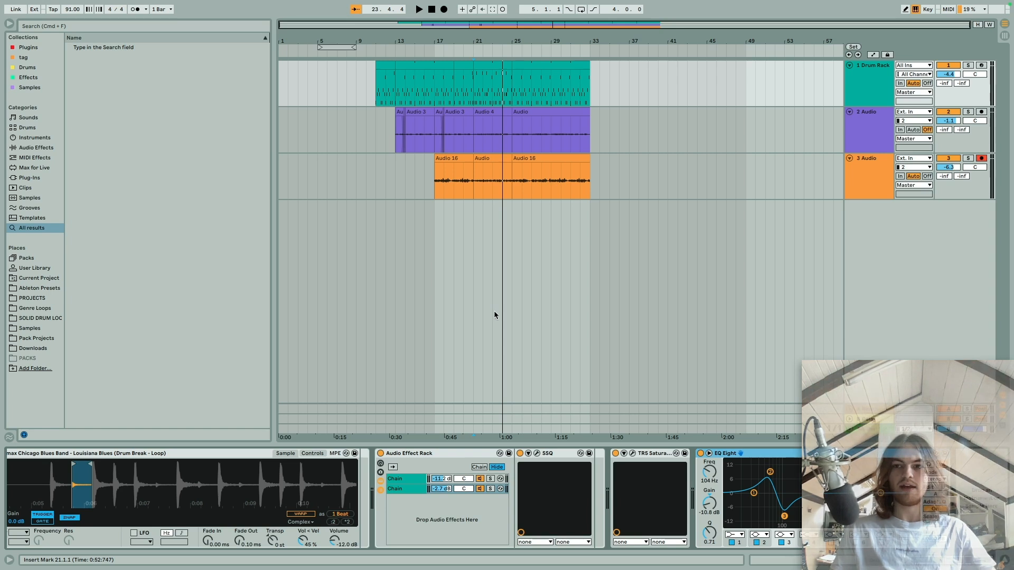
left_click(770, 472)
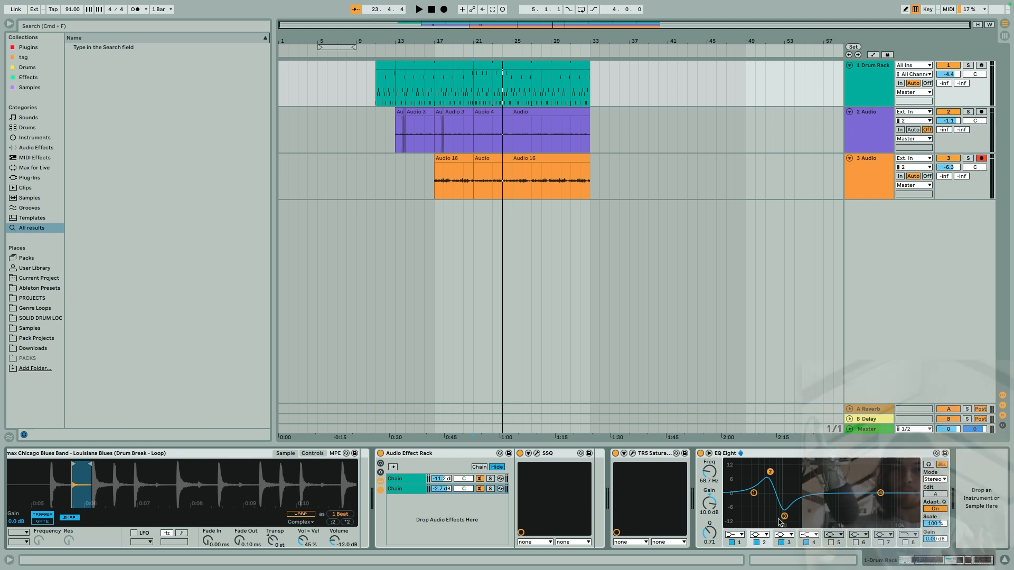
- Inspect the AmpliTube 5 and SSQ plug-in settings on track 2 Audio and close their windows
left_click(410, 153)
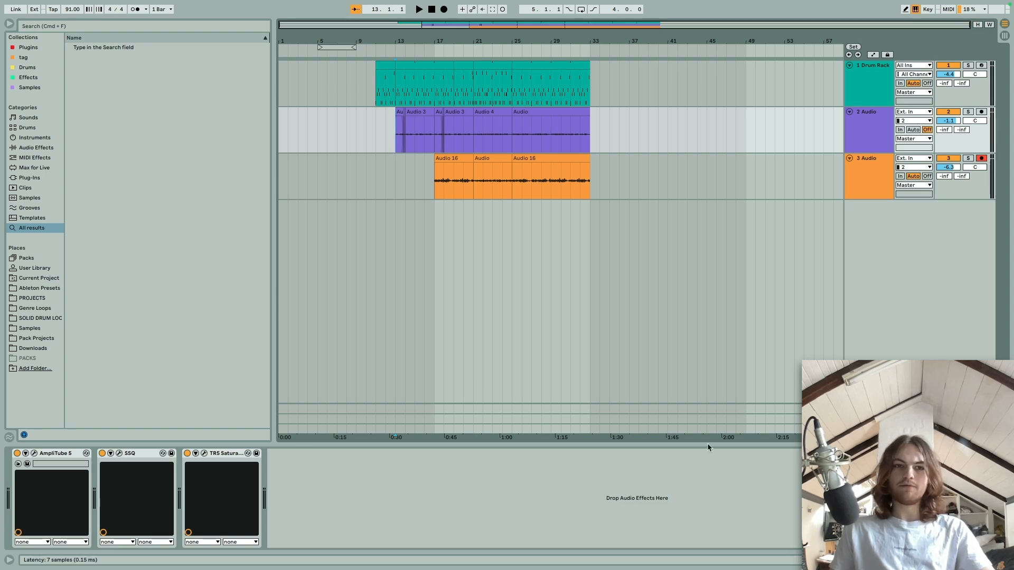
left_click(33, 453)
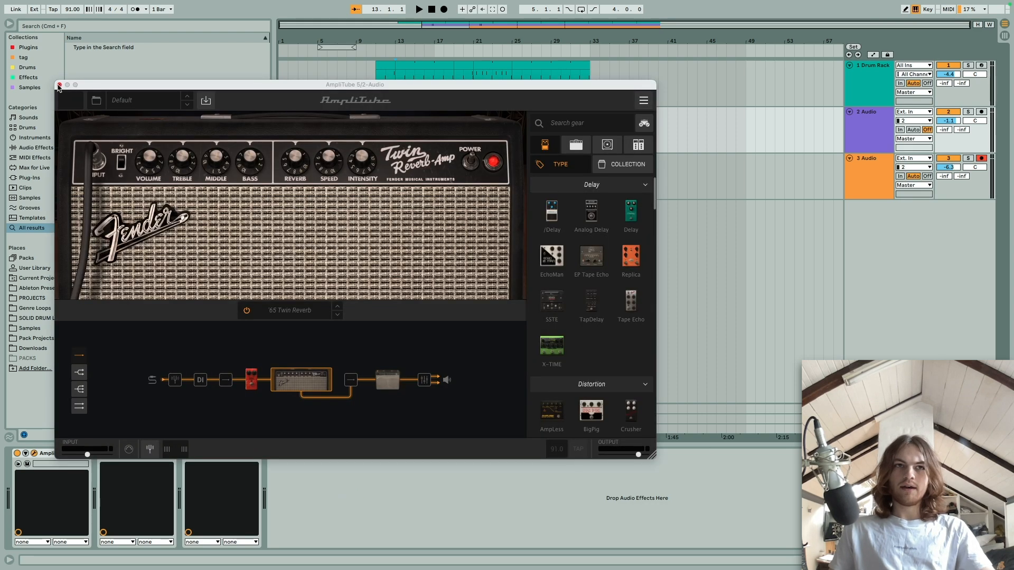
left_click(59, 85)
left_click(118, 453)
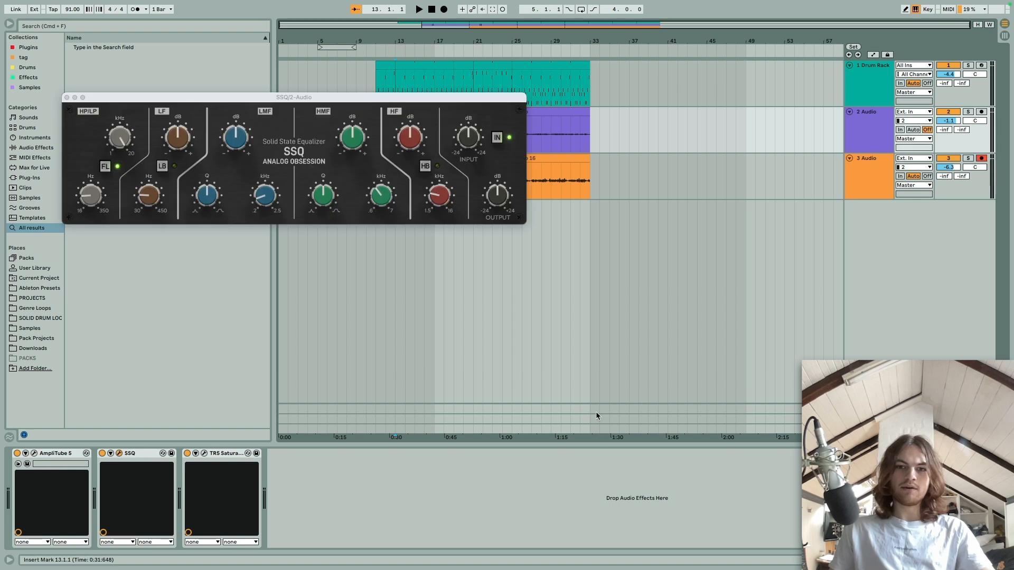
left_click(204, 453)
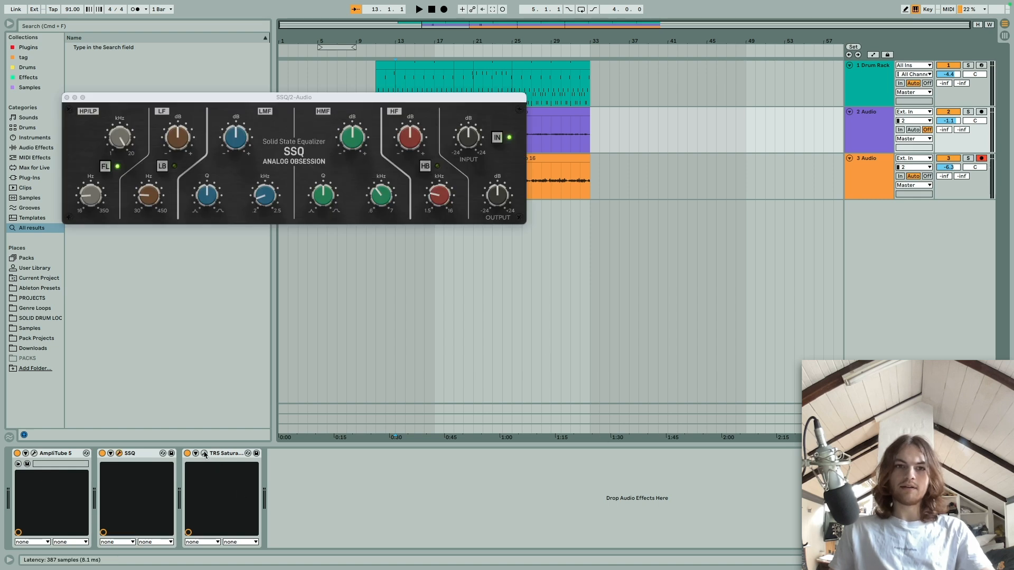
left_click(63, 91)
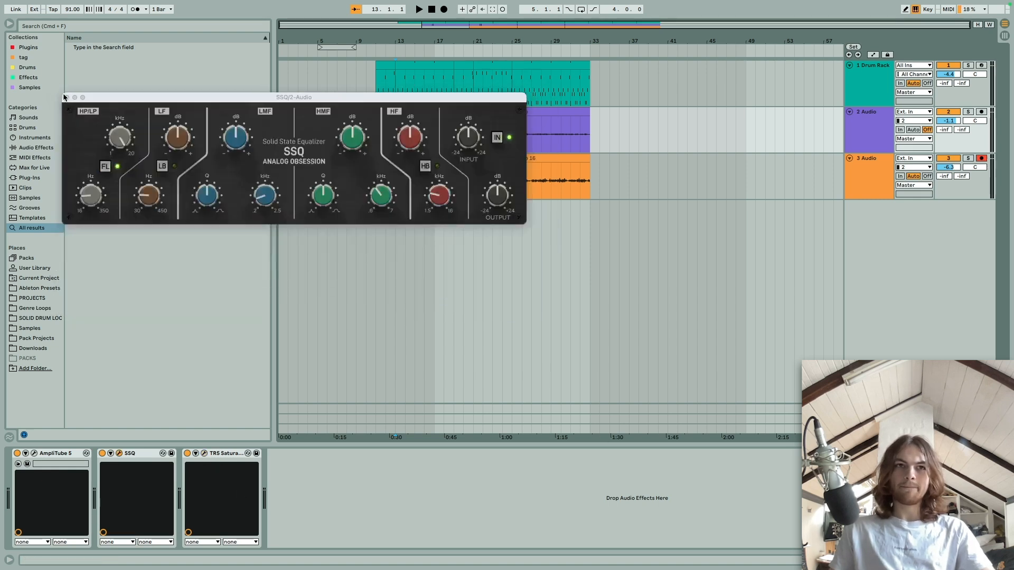
left_click(64, 95)
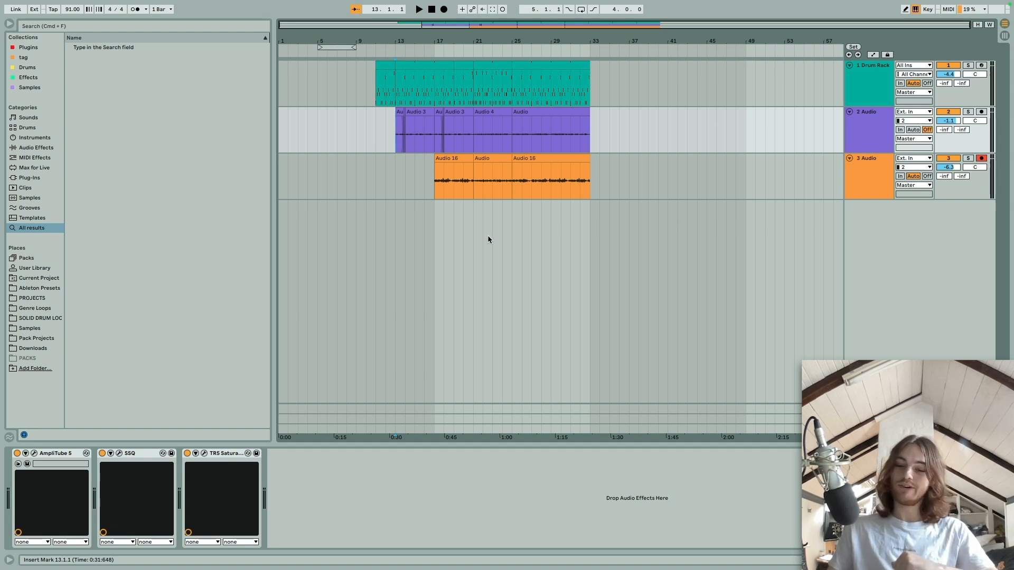
- Solo track 2 Audio and play it from bar 13
key("s")
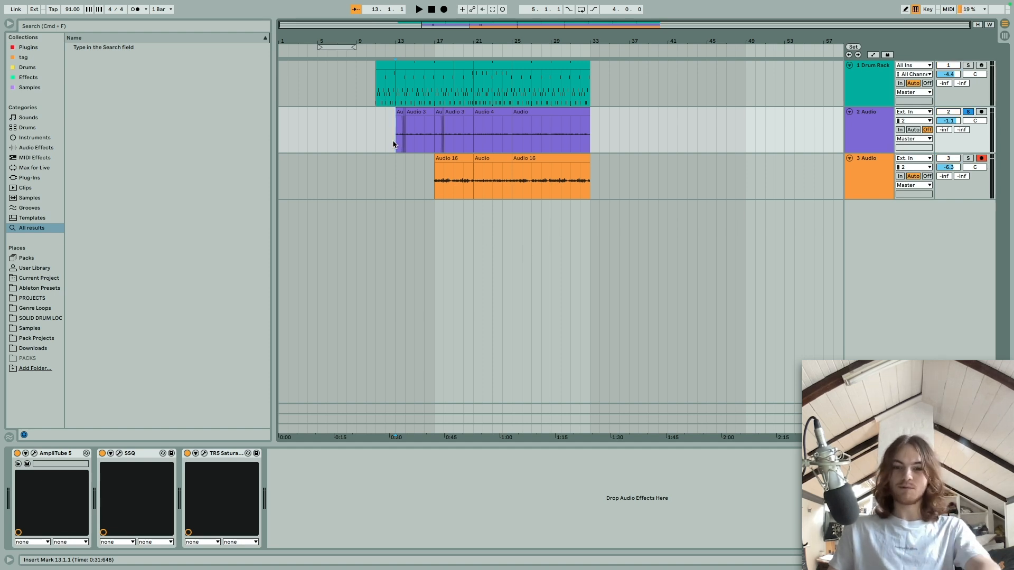
key("space")
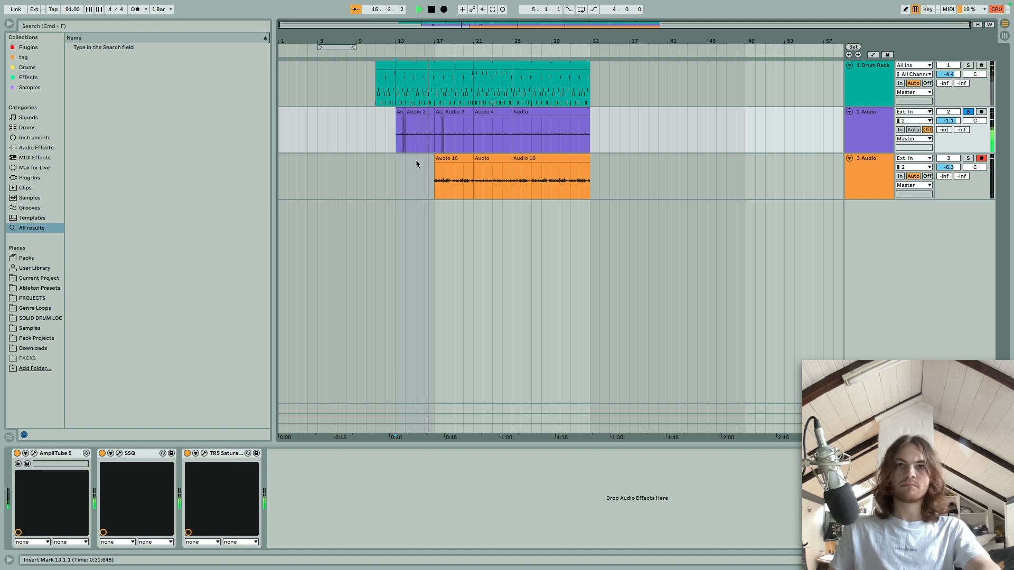
key("space")
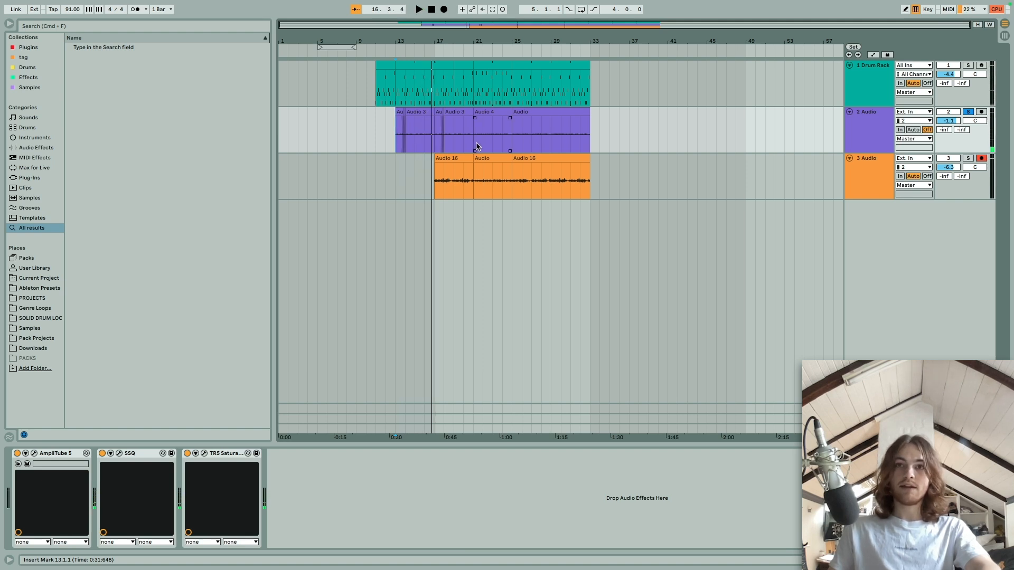
- Play the soloed track 2 Audio from bar 21 and stop playback
left_click(475, 145)
left_click(490, 184)
key("space")
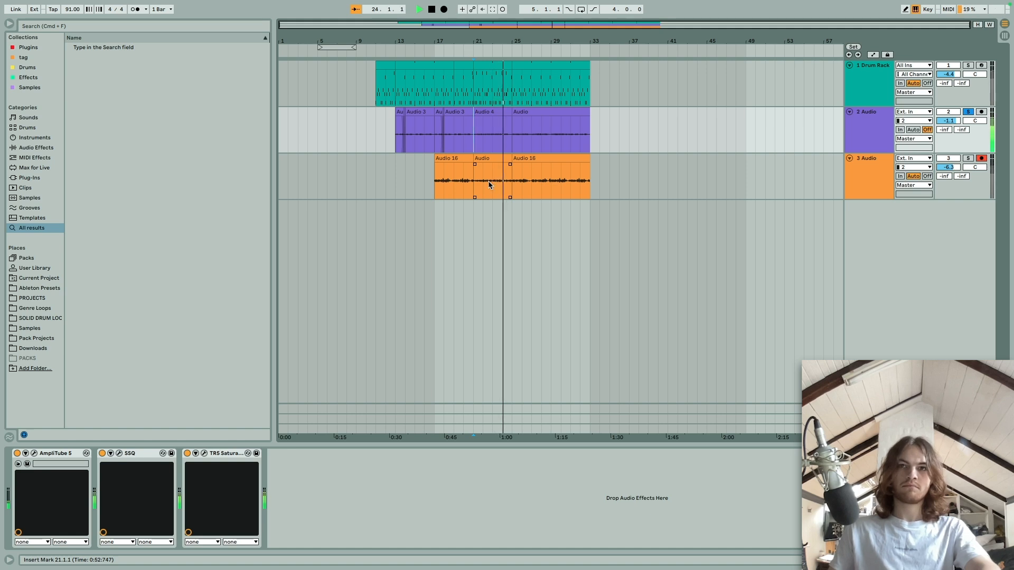
key("space")
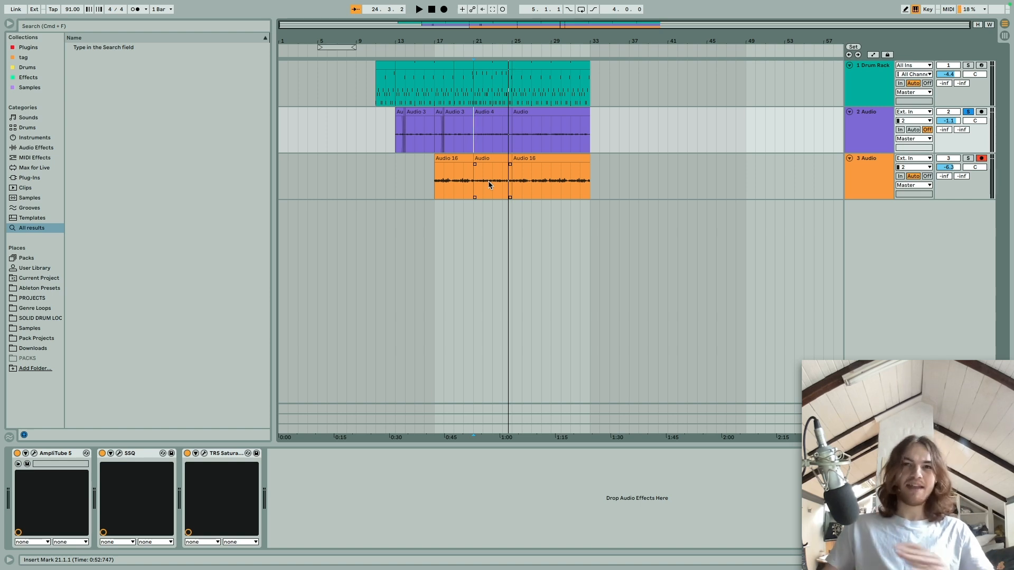
- Place the insert marker at bar 17 on track 3 Audio and solo that track
left_click(527, 183)
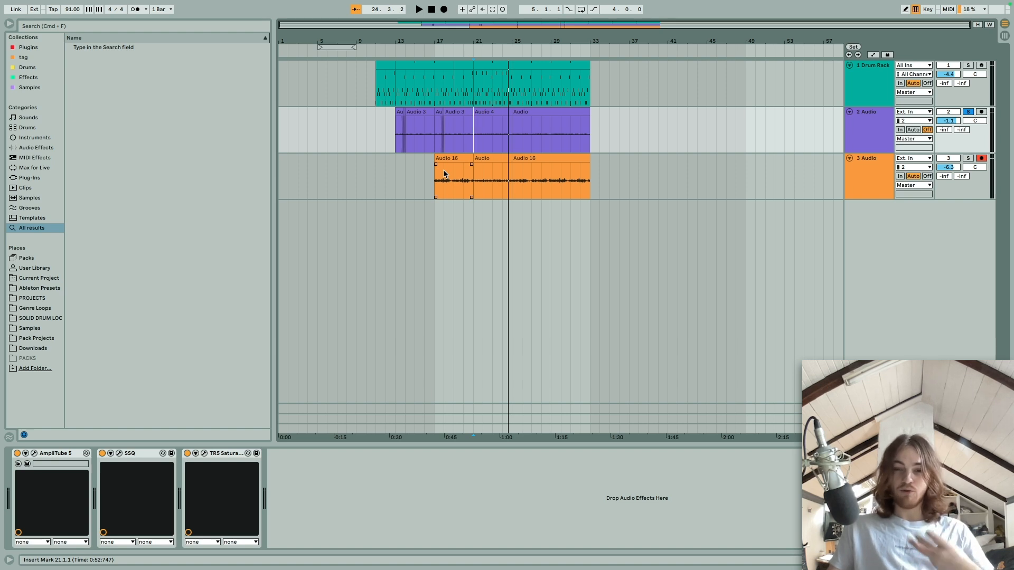
left_click(430, 182)
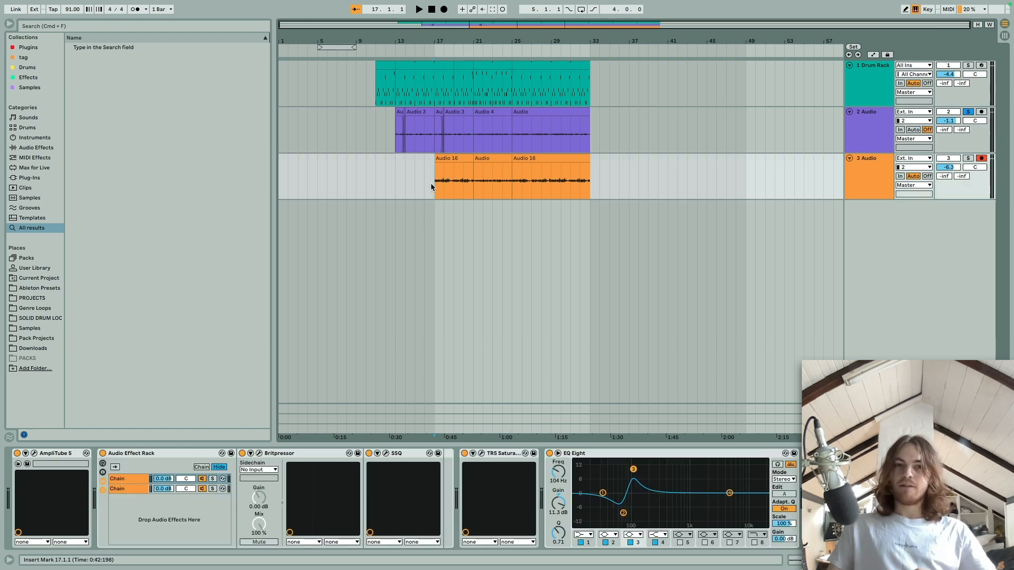
left_click(968, 158)
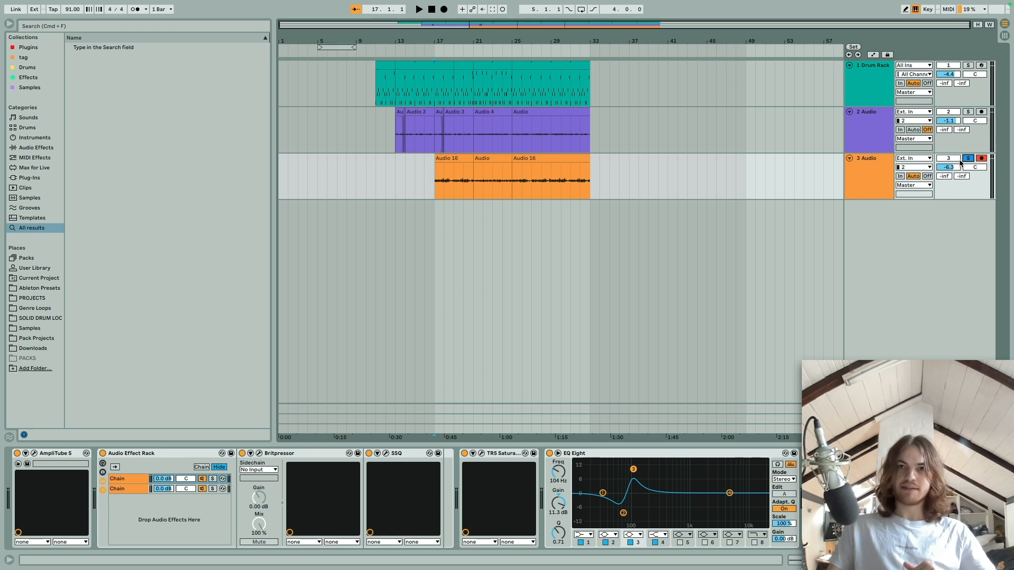
key("z")
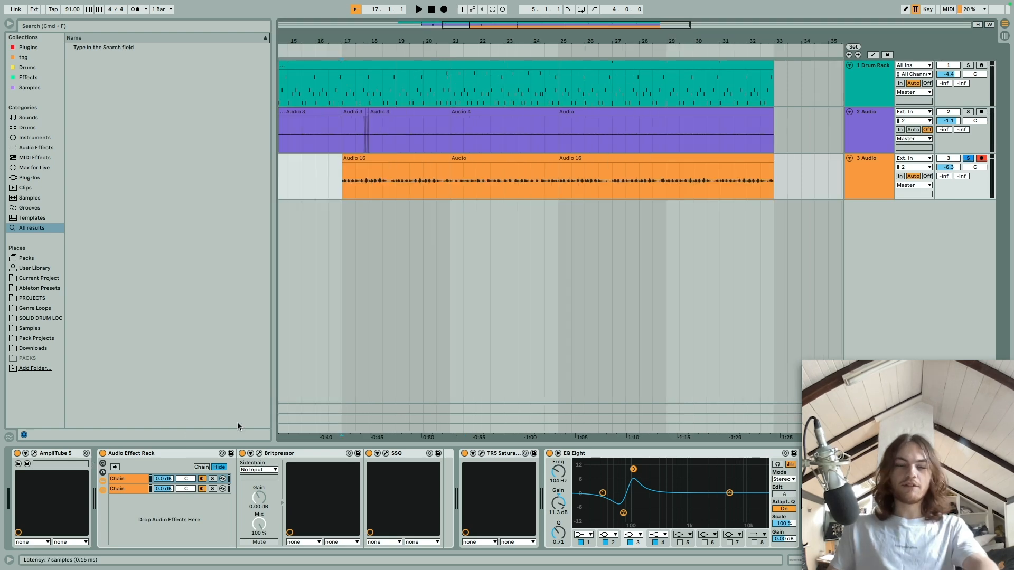
- Inspect the AmpliTube 5 amp and Dcomp pedal on track 3 Audio and close the plug-in window
key("super+alt+p")
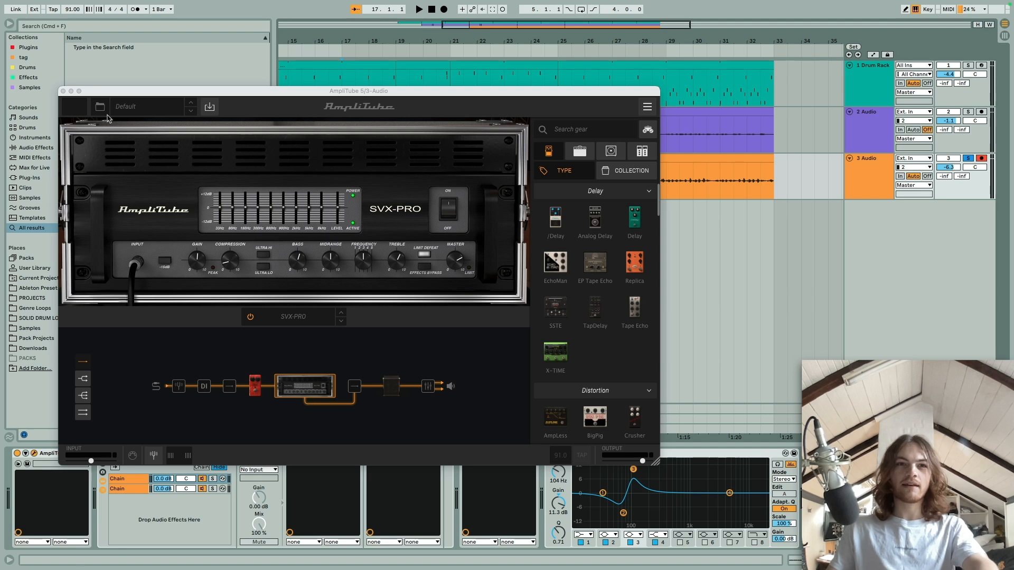
left_click(257, 391)
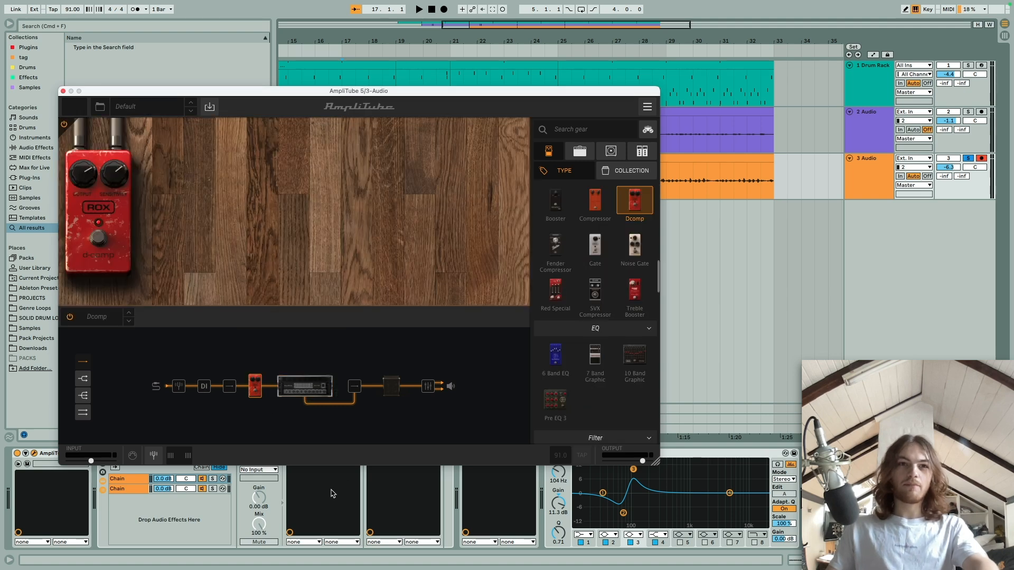
left_click(64, 92)
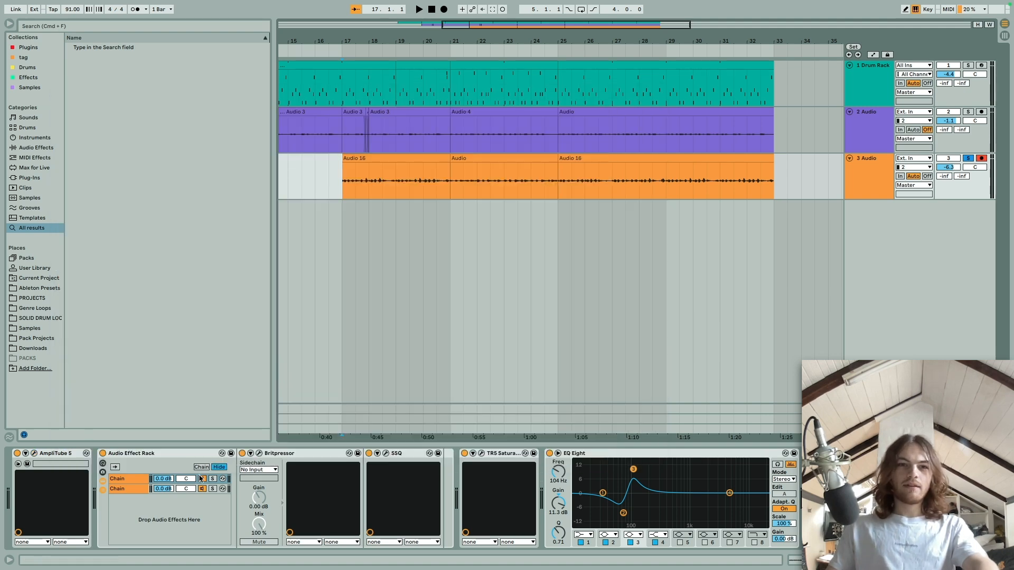
- Go through track 3's Audio Effect Rack, TR5 Saturator X and EQ Eight by selecting each device in turn
left_click(182, 454)
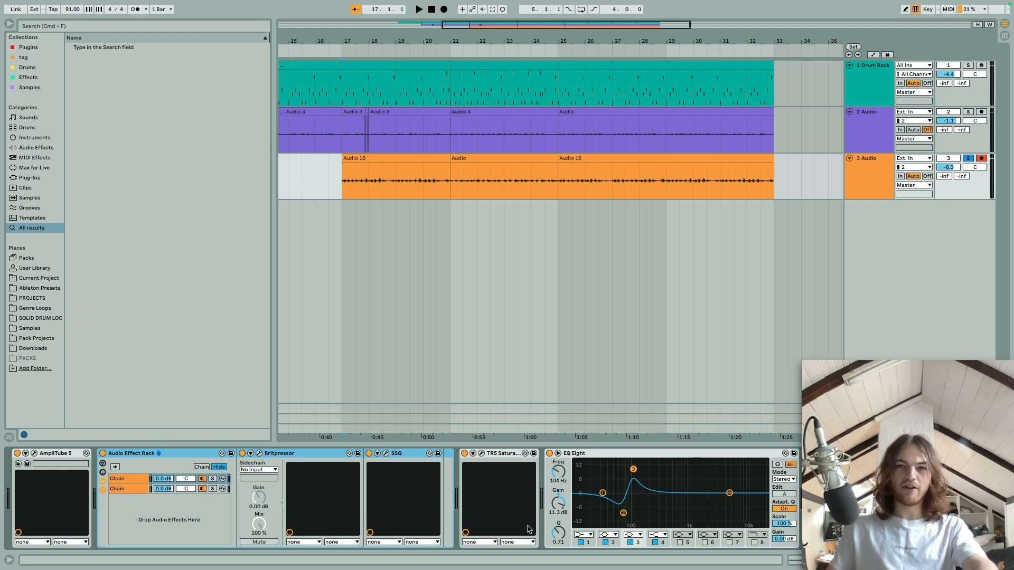
left_click(499, 453)
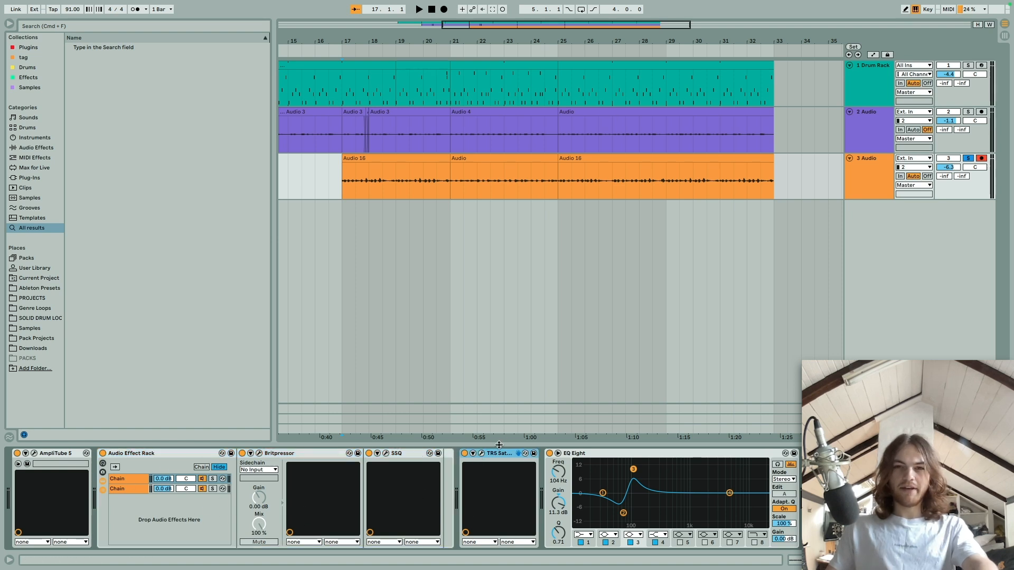
left_click(589, 453)
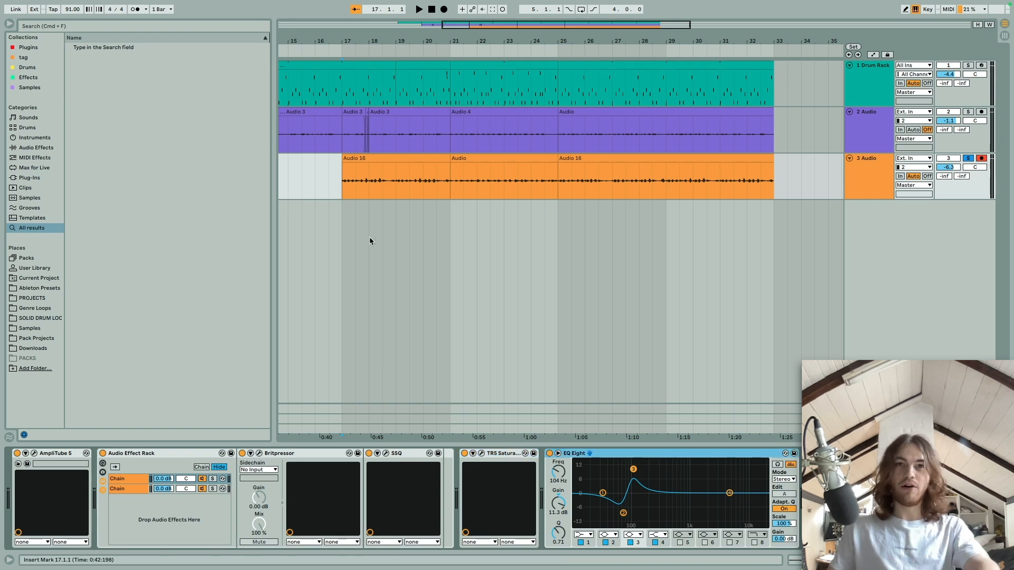
- Play the soloed track 3 Audio from bar 17
left_click(344, 165)
key("space")
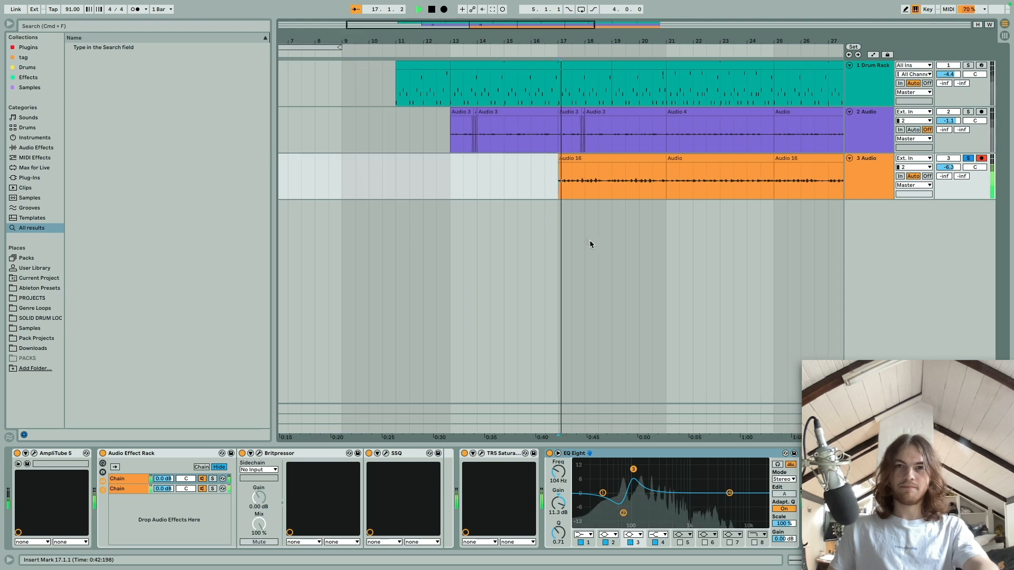